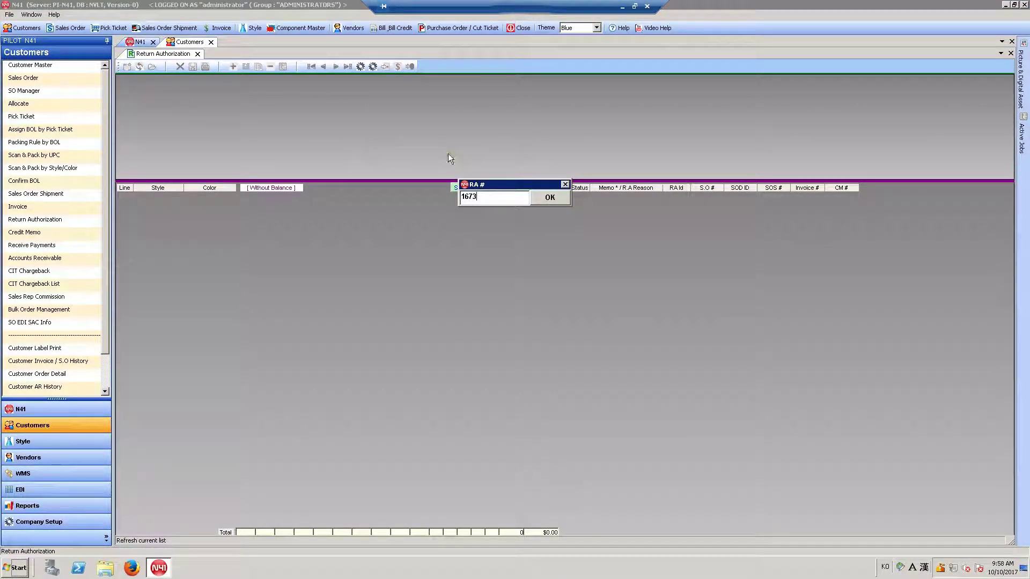
Open return authorization 1673 from the R.A. list and create a credit memo from it
left_click(565, 184)
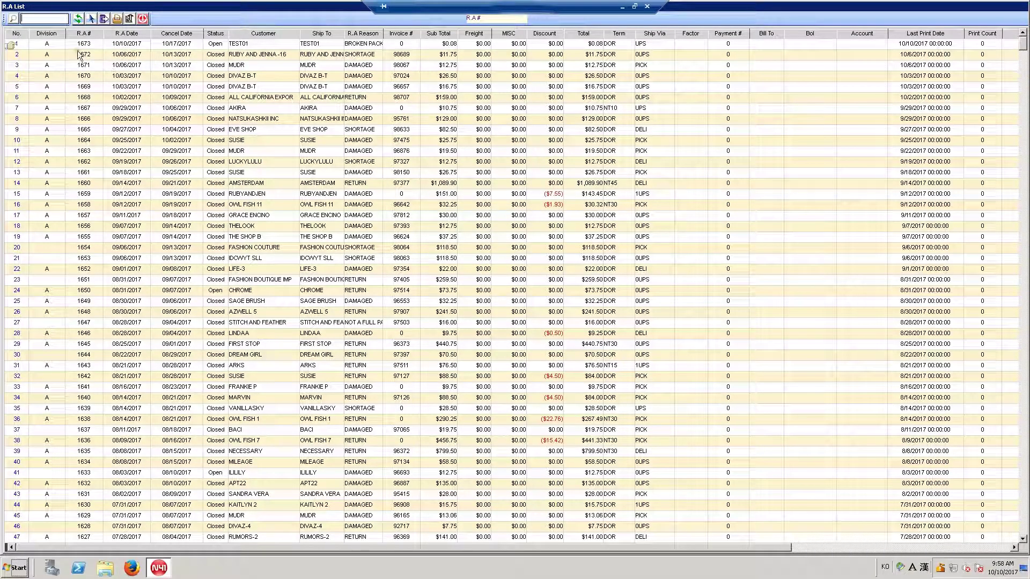
left_click(24, 43)
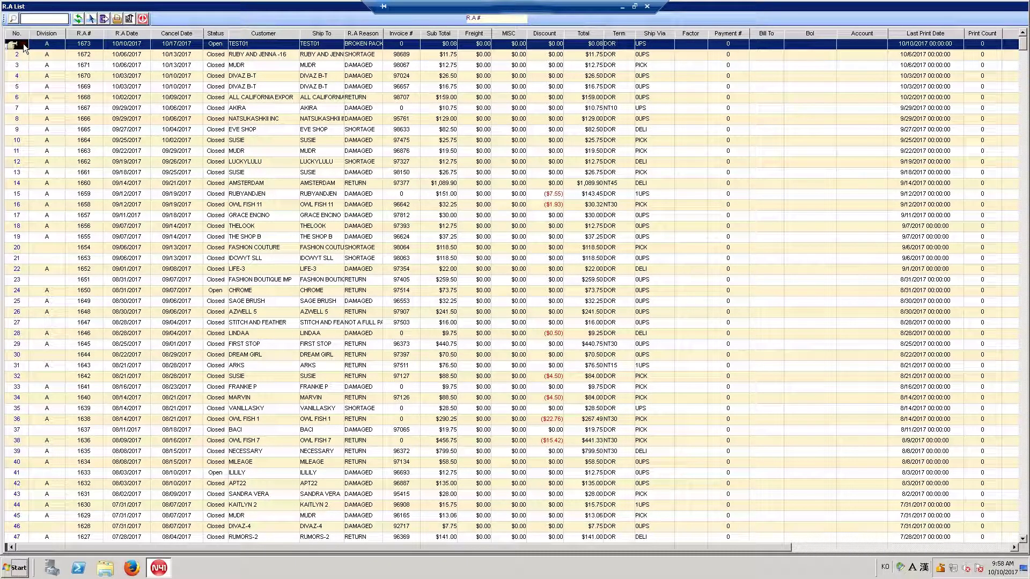
left_click(91, 20)
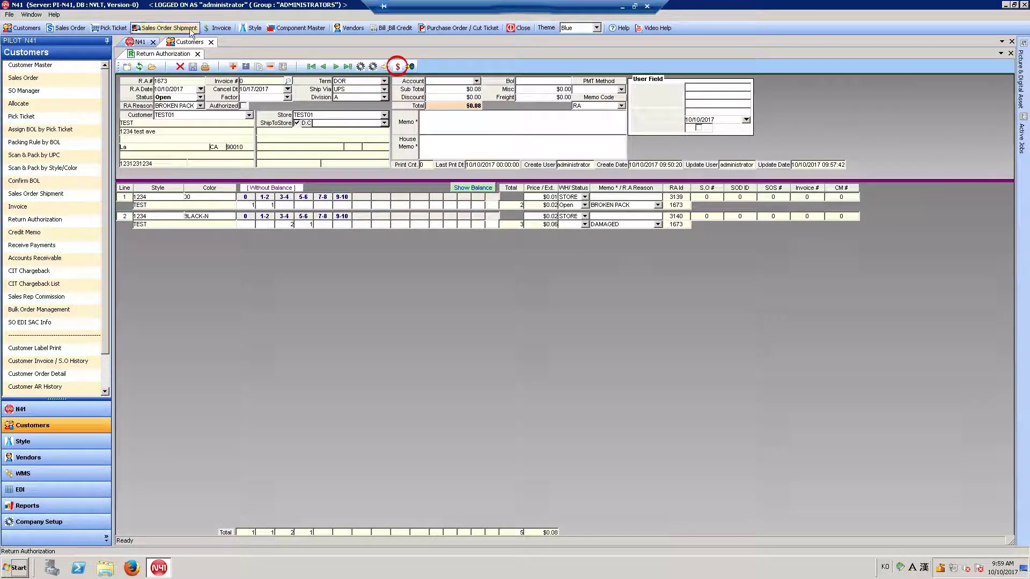
left_click(398, 66)
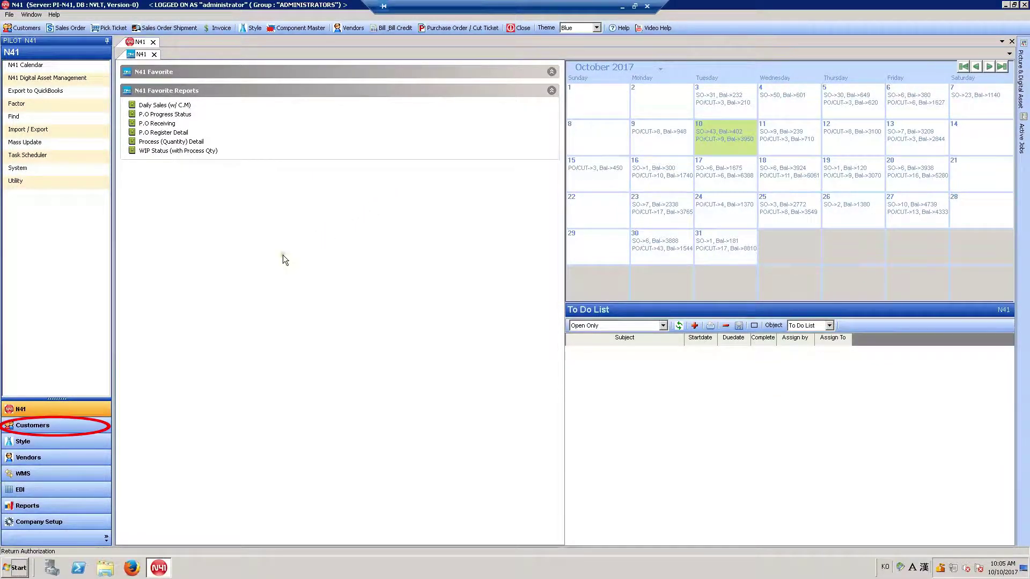
Open the customers' Credit Memo screen and bring up the list of return authorizations to import from
left_click(43, 430)
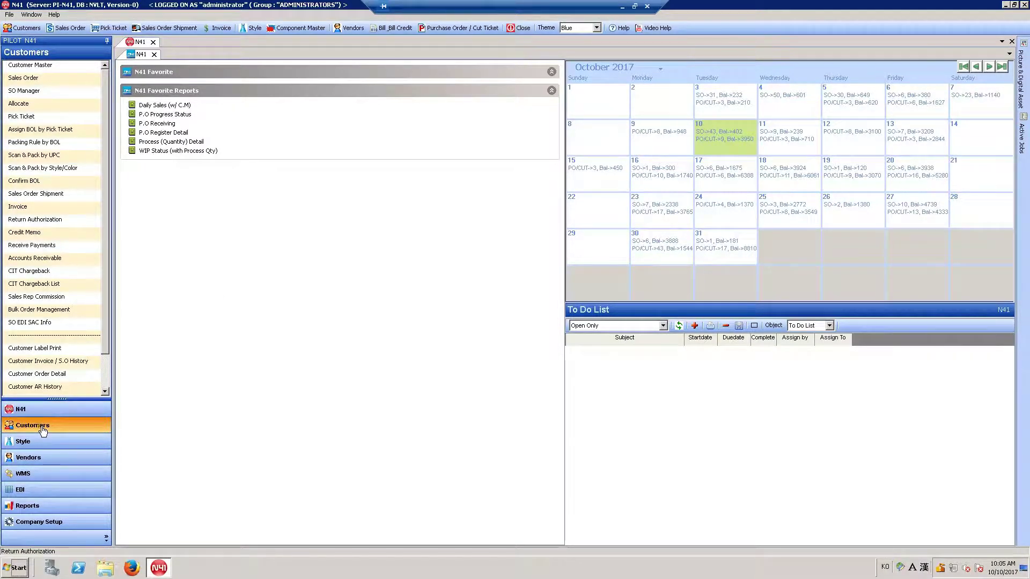
left_click(31, 234)
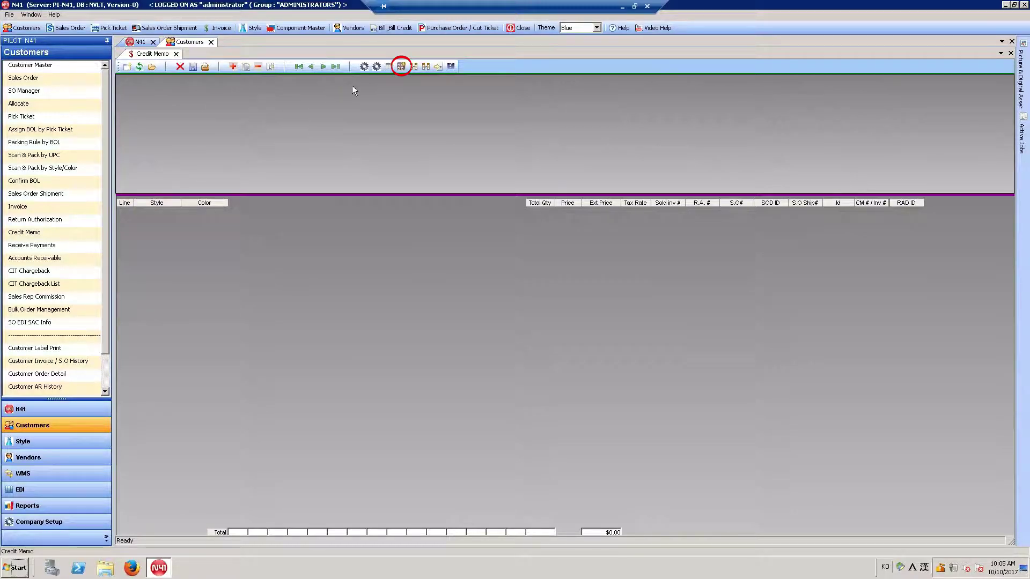
left_click(401, 66)
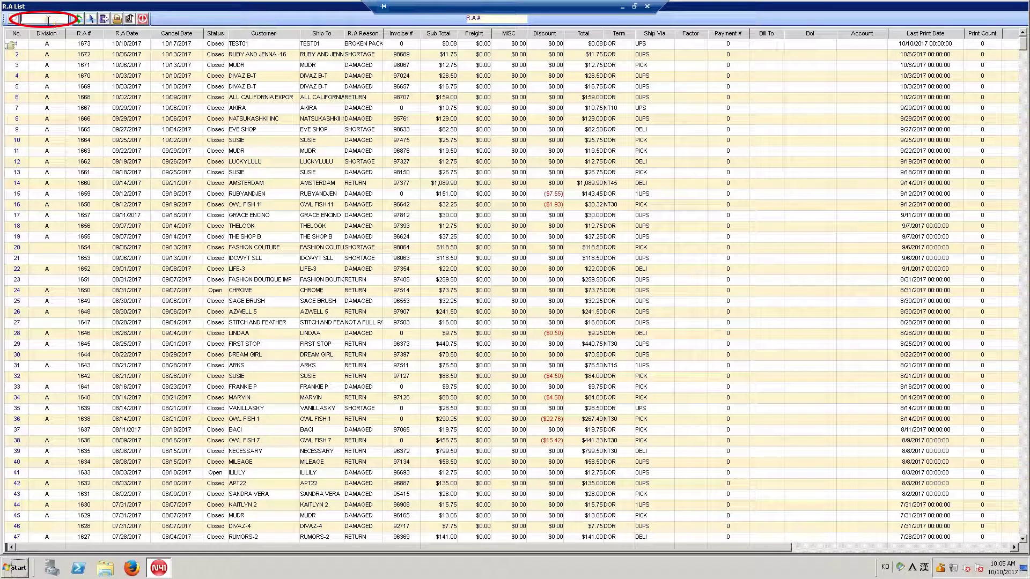
Search the R.A. list for number 1673 and select that return authorization for the credit memo
type("112")
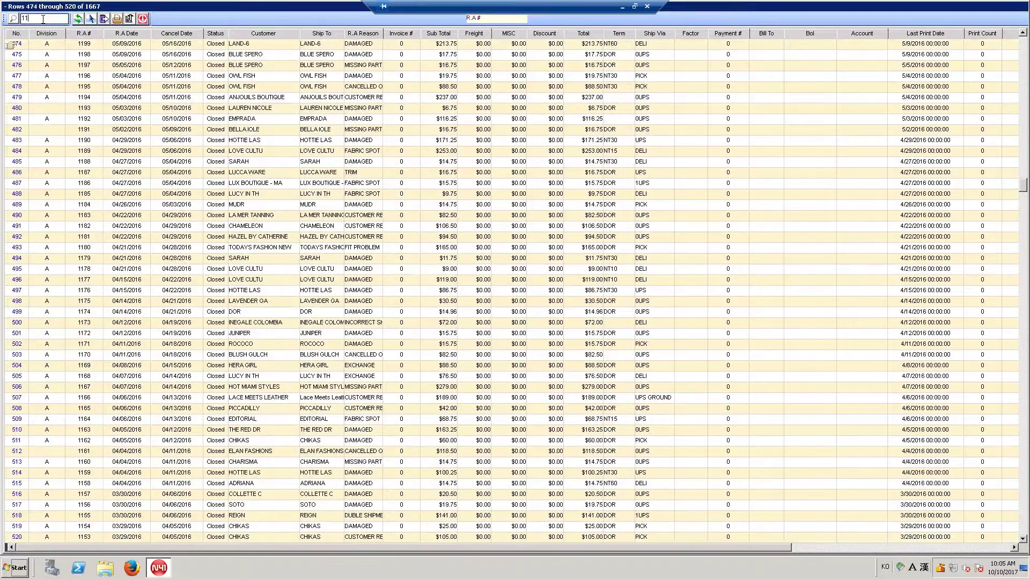
key("BackSpace")
key("BackSpace")
type("33")
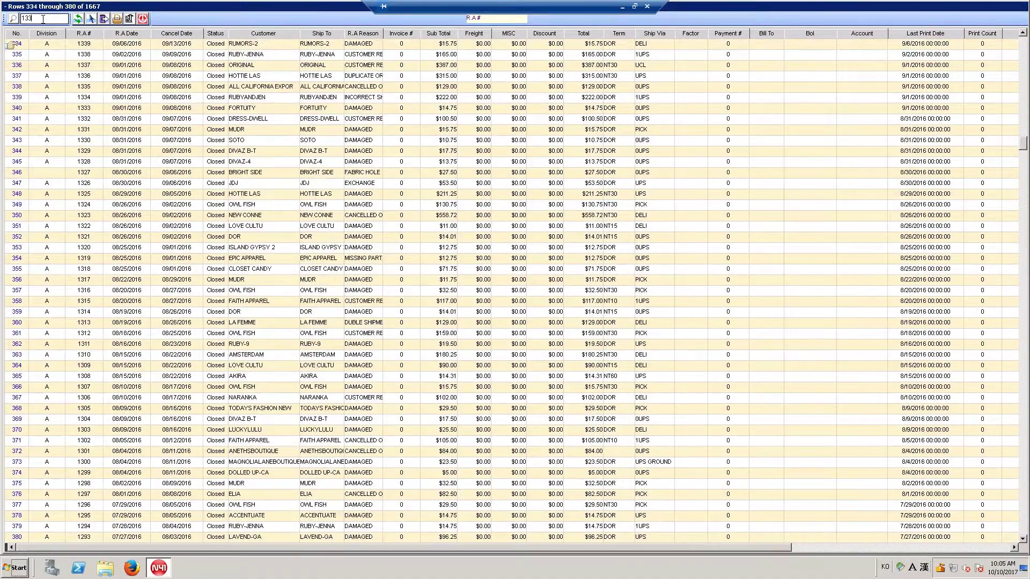
key("BackSpace")
key("BackSpace")
type("67")
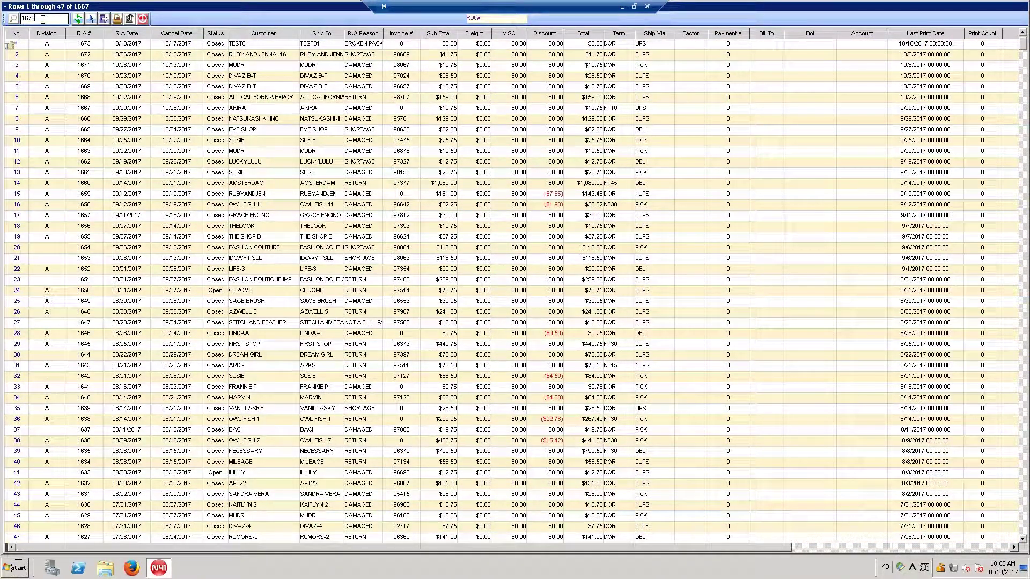
left_click(24, 45)
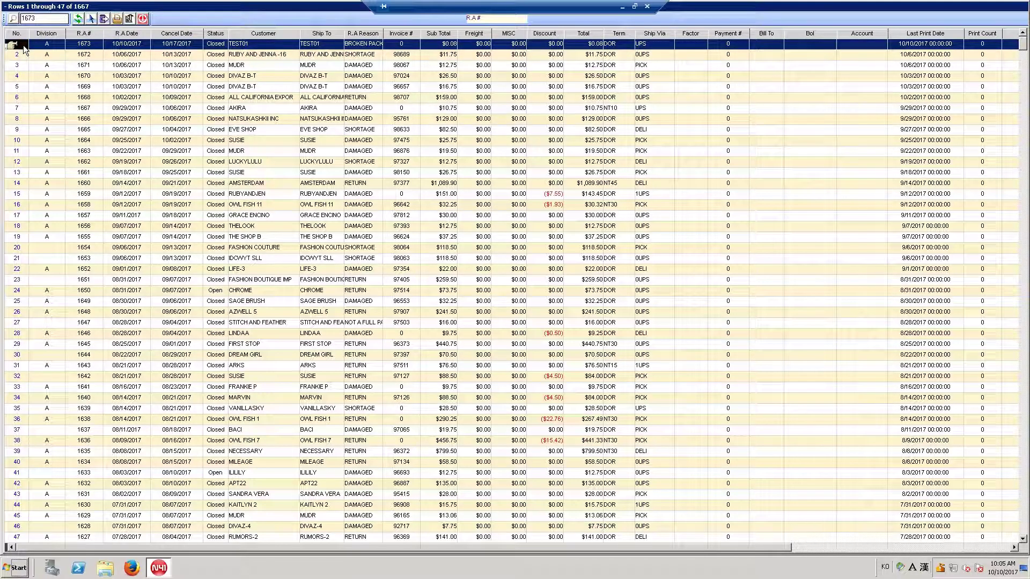
left_click(92, 20)
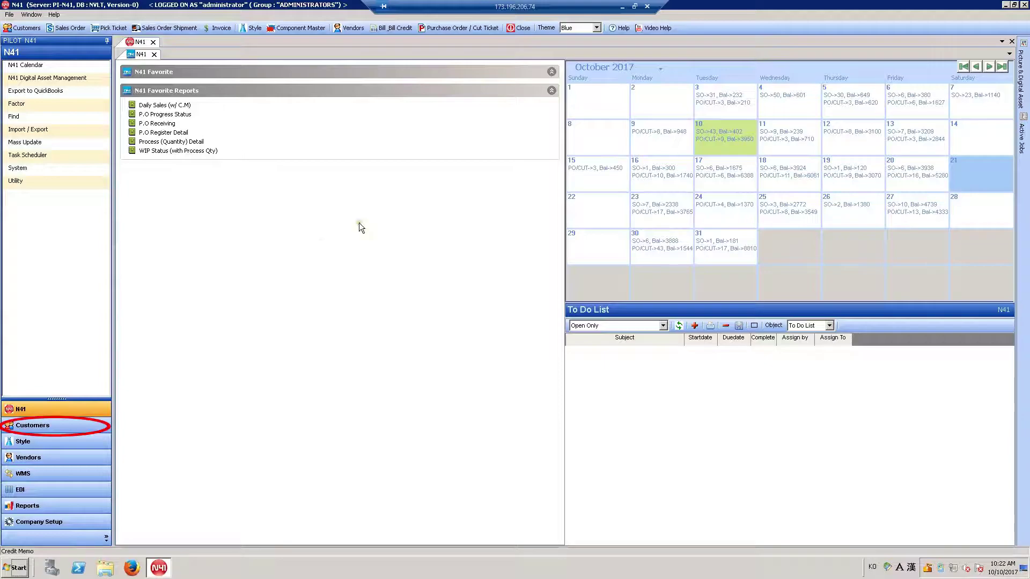
Create a new credit memo for customer TEST01
left_click(22, 427)
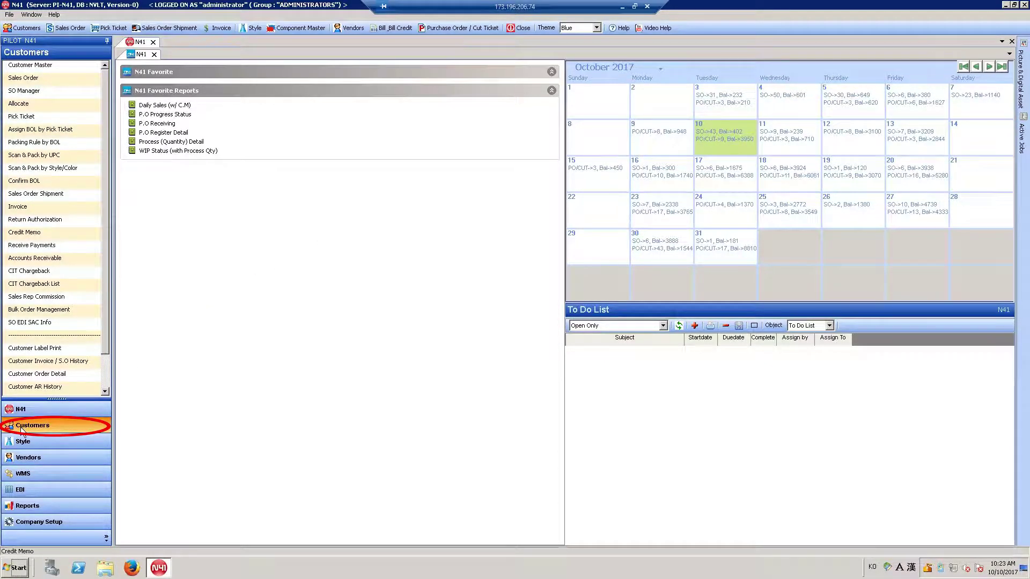
left_click(24, 233)
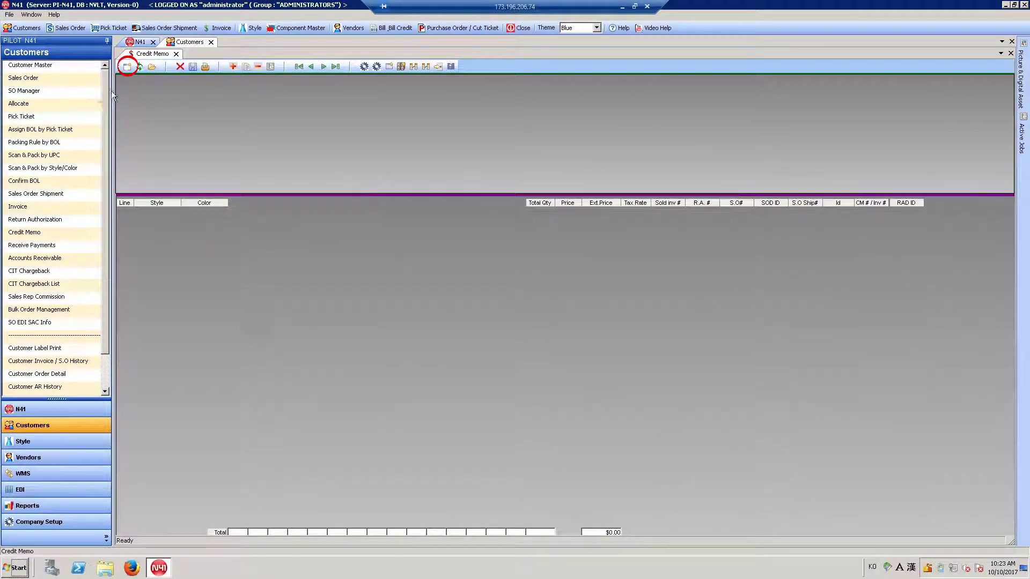
left_click(127, 68)
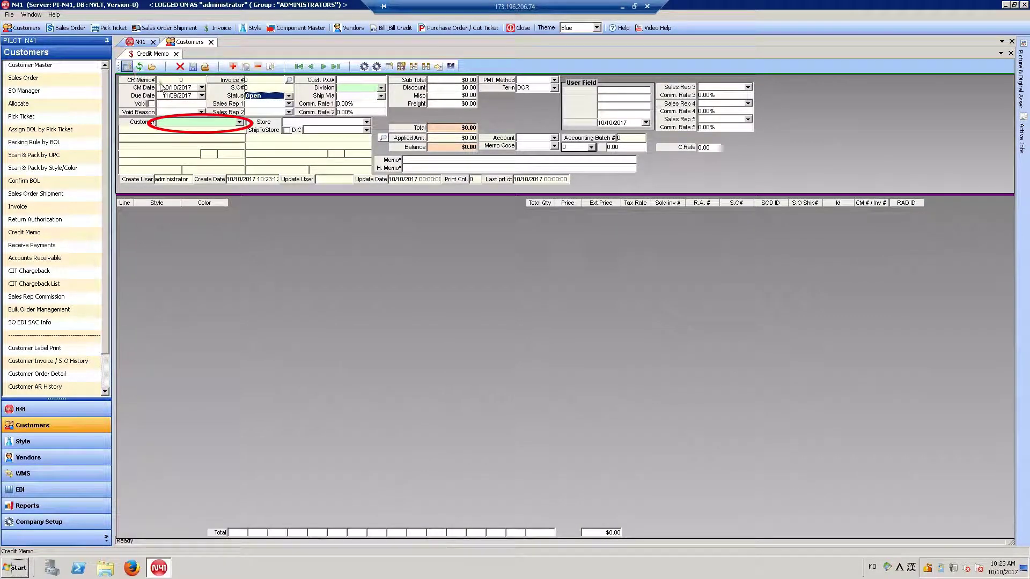
left_click(240, 122)
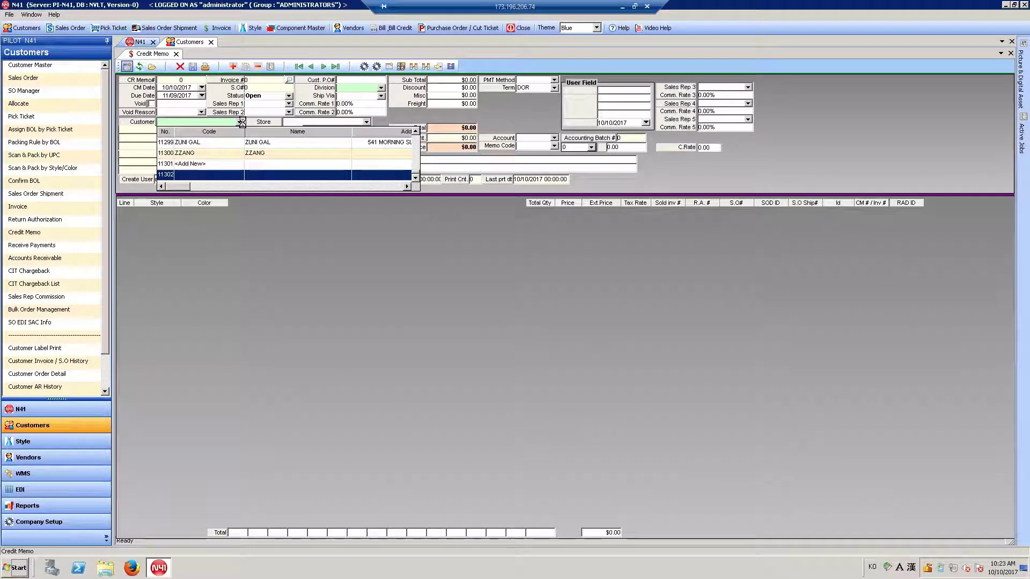
type("tes")
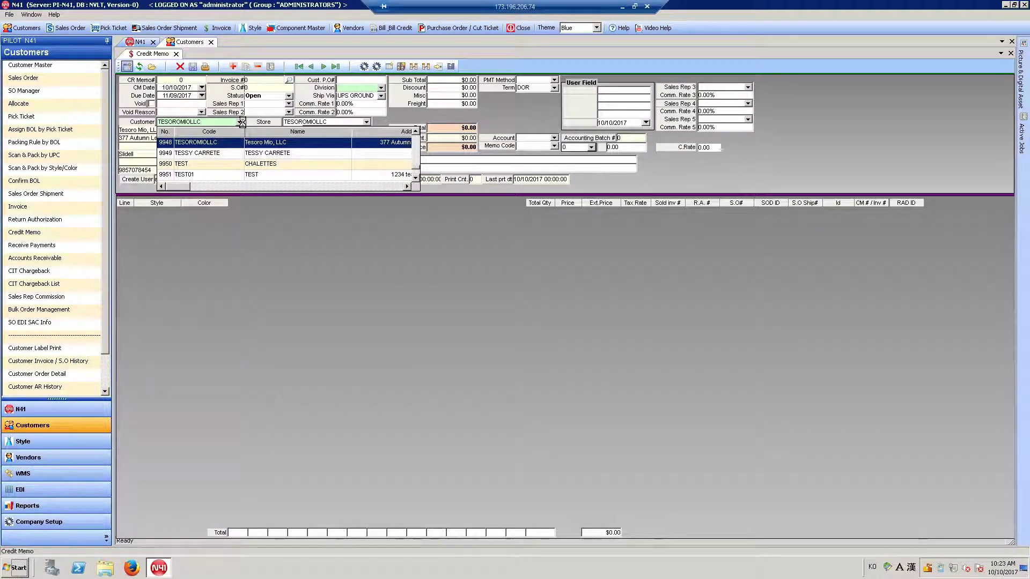
type("t")
left_click(218, 174)
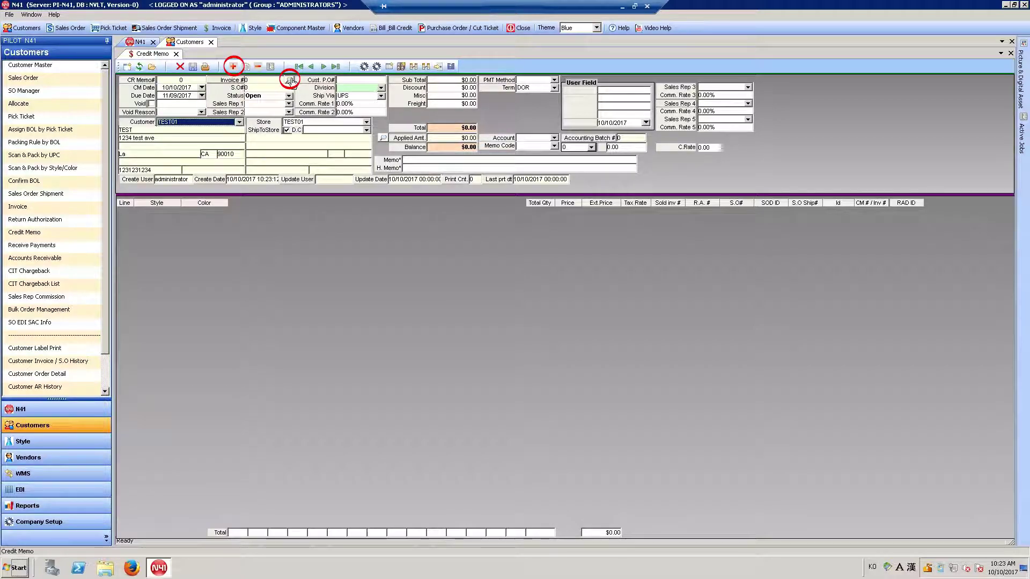
Add a credit memo line for style 1234 in color 00 with the return reason DAMAGED
left_click(233, 67)
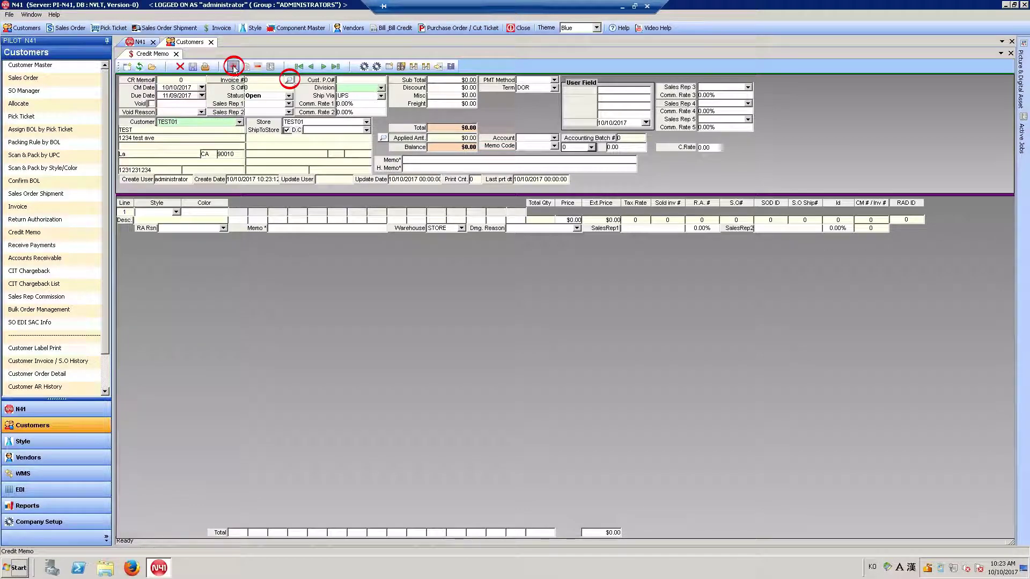
type("1234")
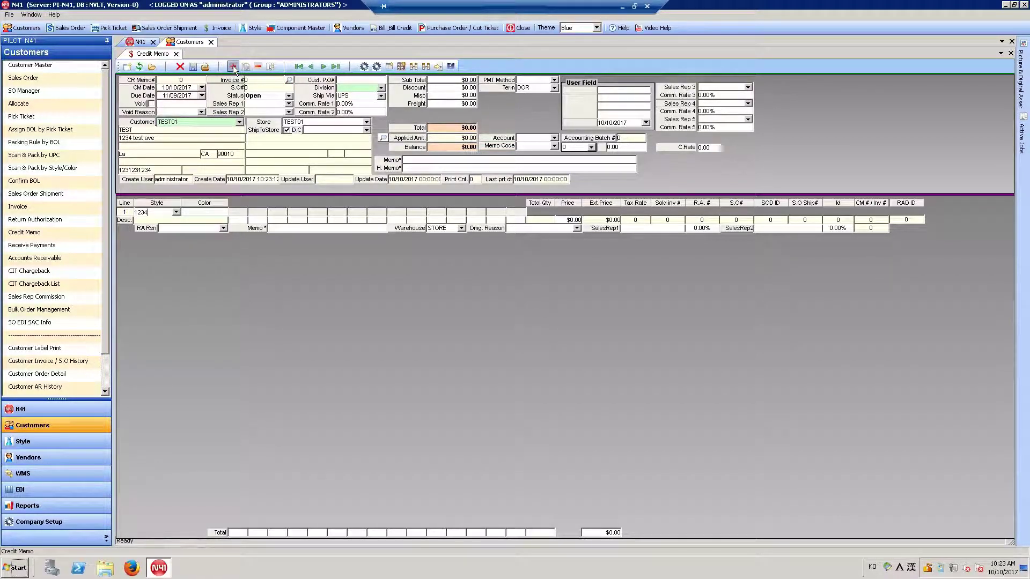
key("Tab")
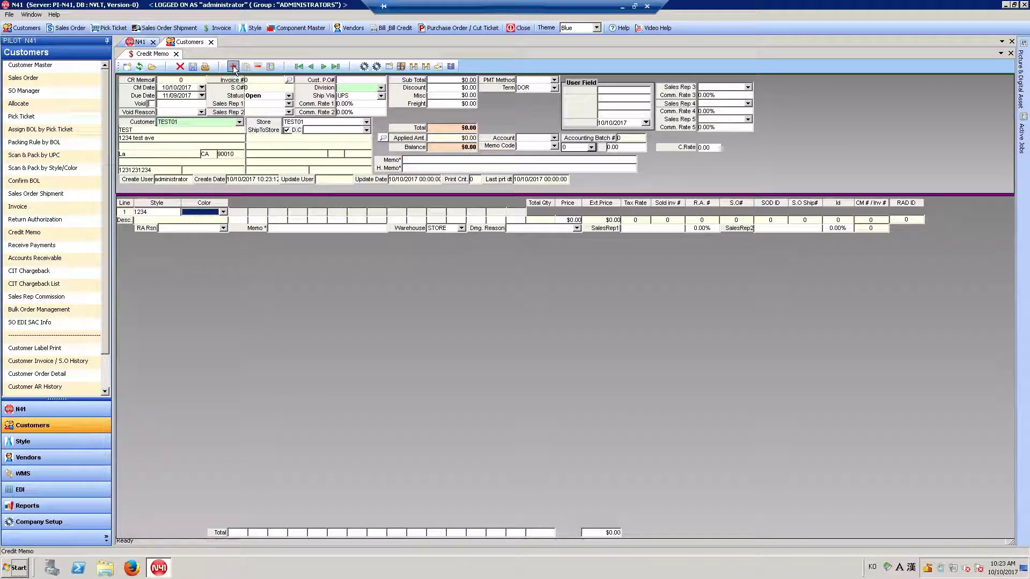
type("00")
key("Tab")
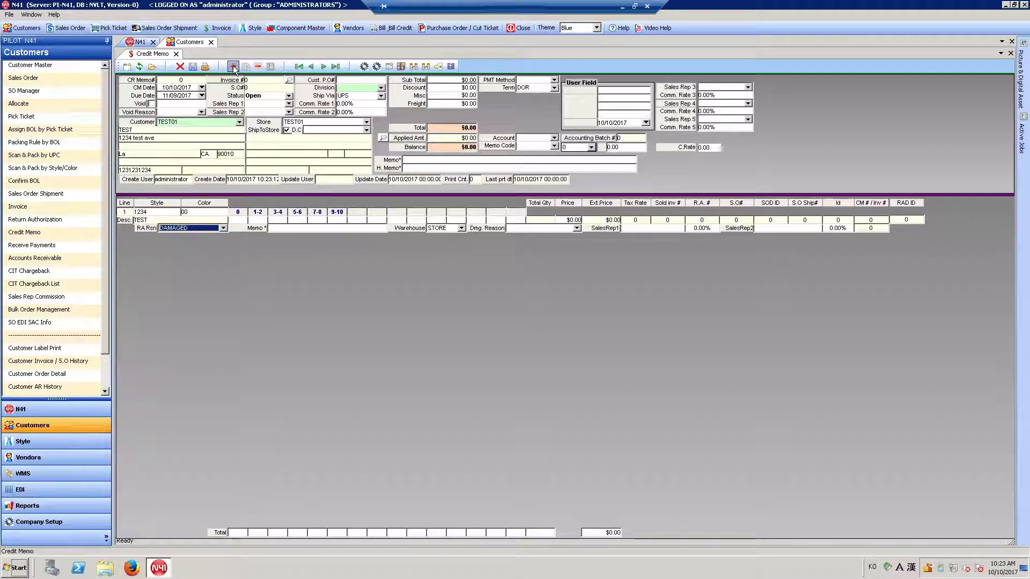
key("Tab")
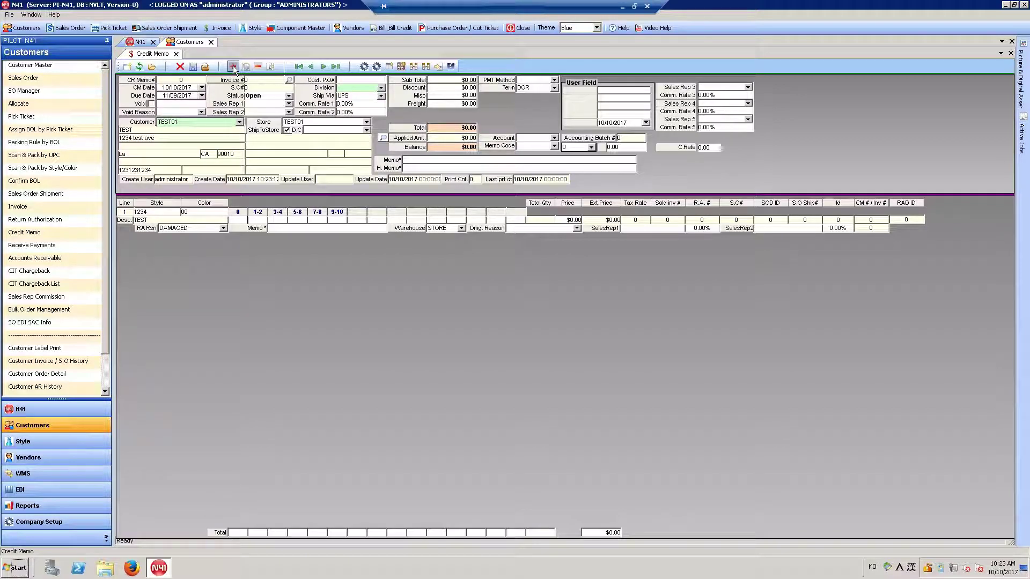
Enter quantities of -3 for size 0 and -1 for size 1-2 on the line, at a price of $0.01
key("Tab")
type("-1")
left_click(571, 220)
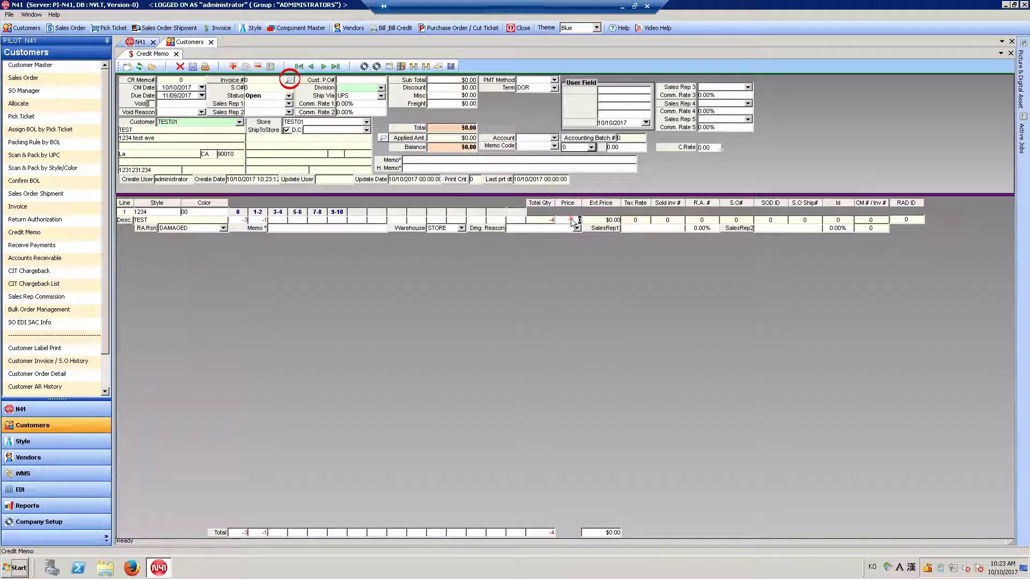
type("0.01")
key("Tab")
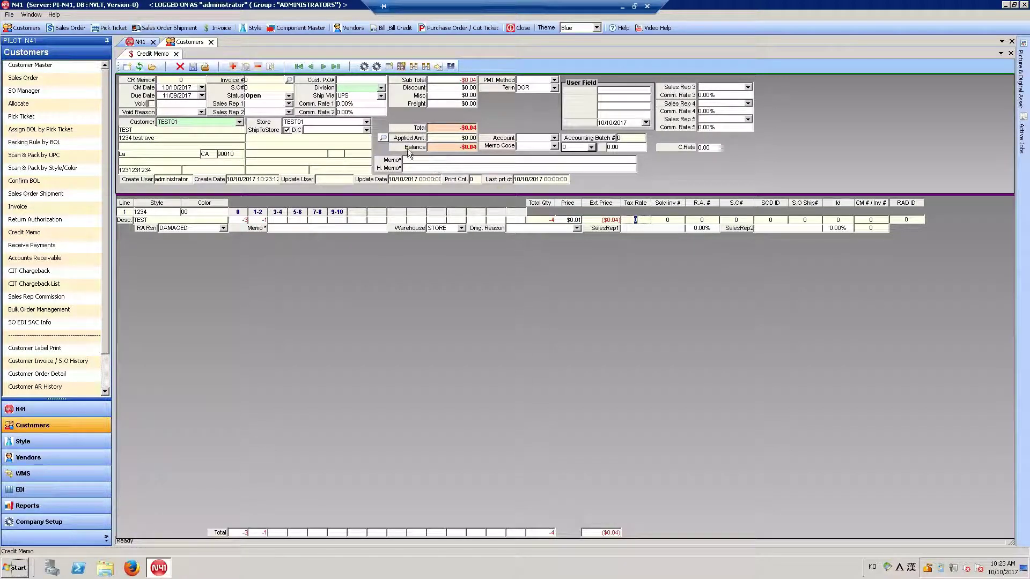
Delete line 1 from the credit memo
left_click(257, 66)
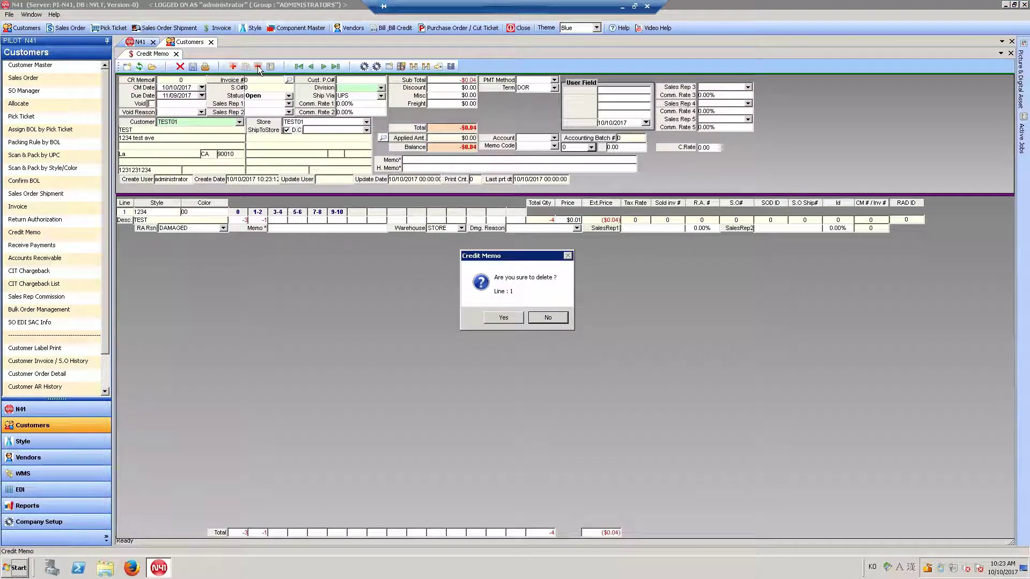
left_click(503, 317)
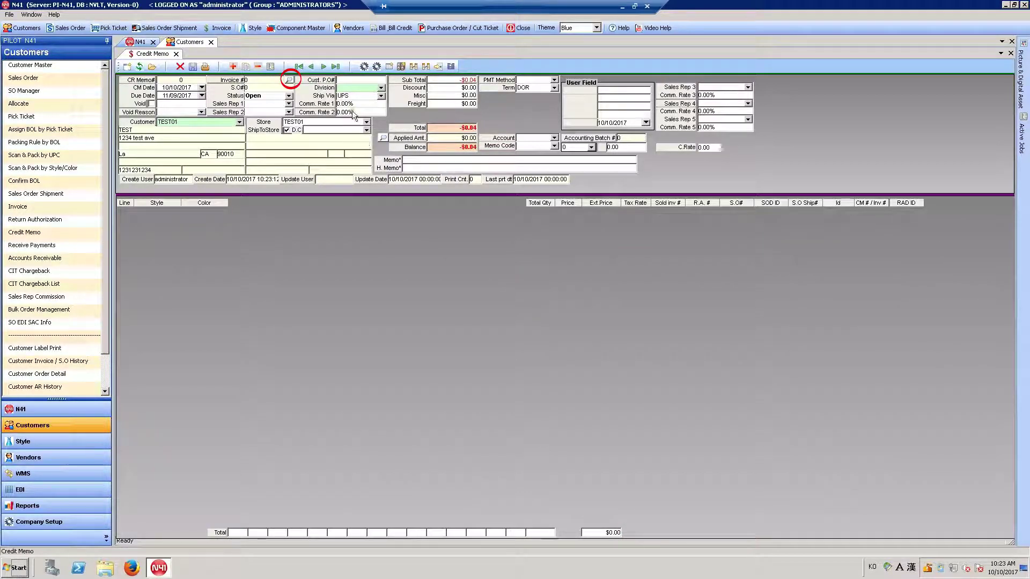
Load the lines of TEST01's invoice 98947 into the credit memo from the invoice list
left_click(291, 80)
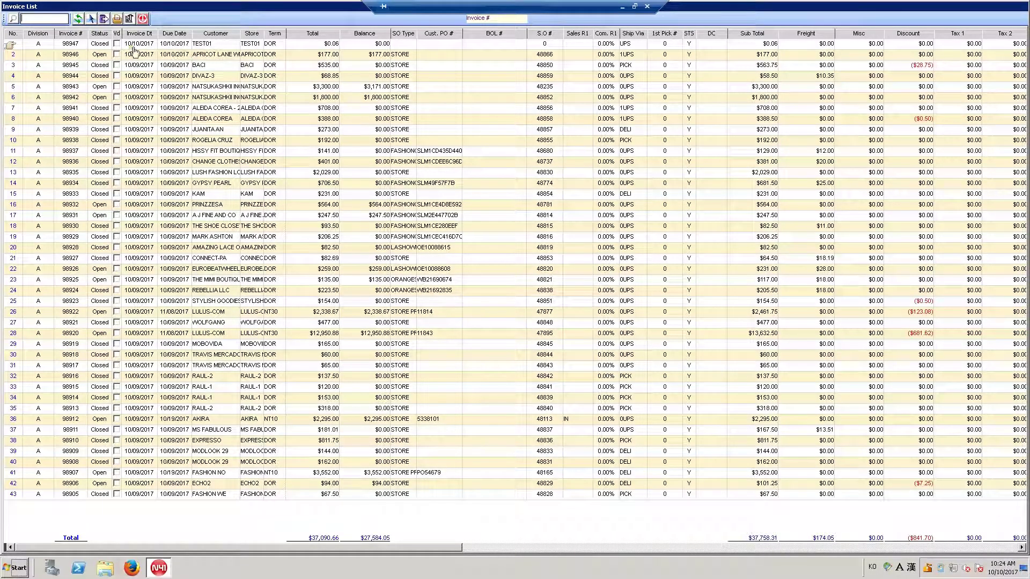
left_click(19, 46)
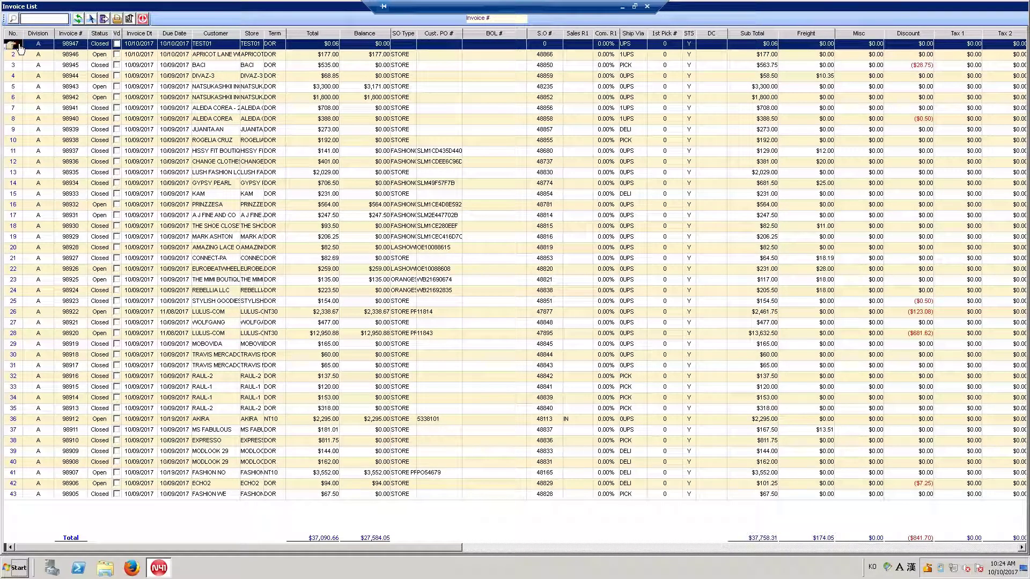
left_click(92, 20)
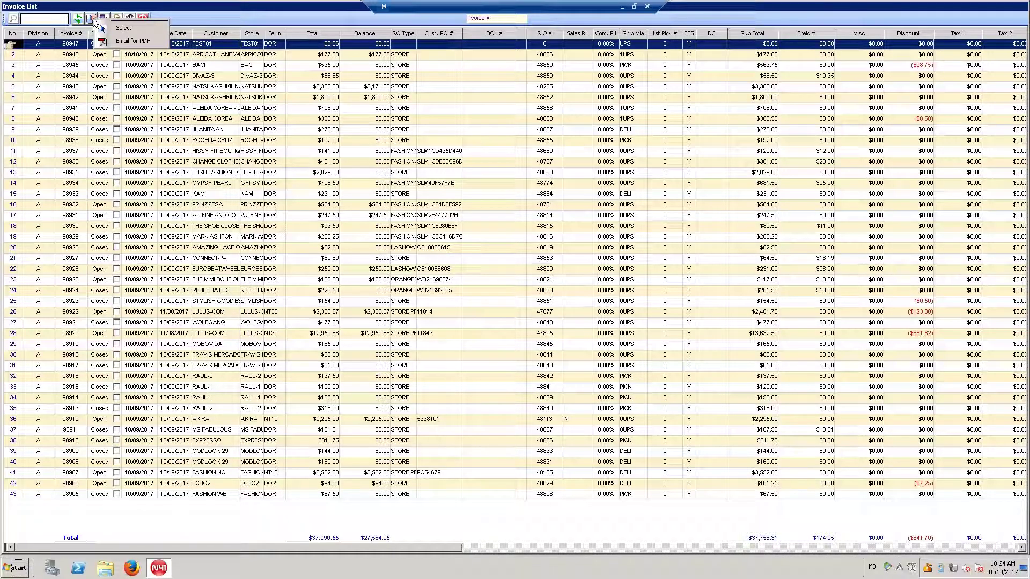
left_click(128, 29)
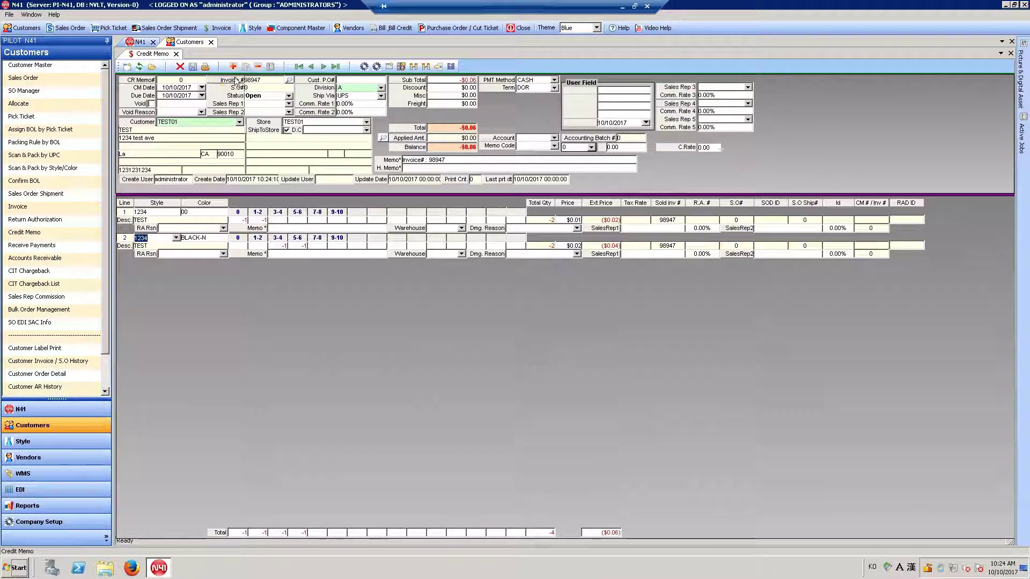
Delete the BLACK-N line 2 and set the size 0 quantity on the remaining line to -3
left_click(259, 66)
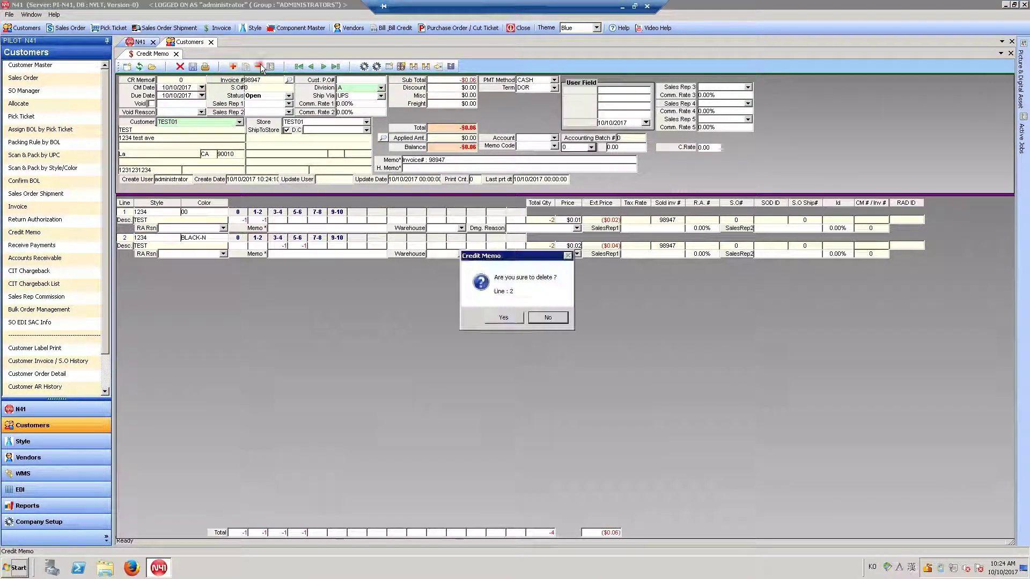
left_click(501, 318)
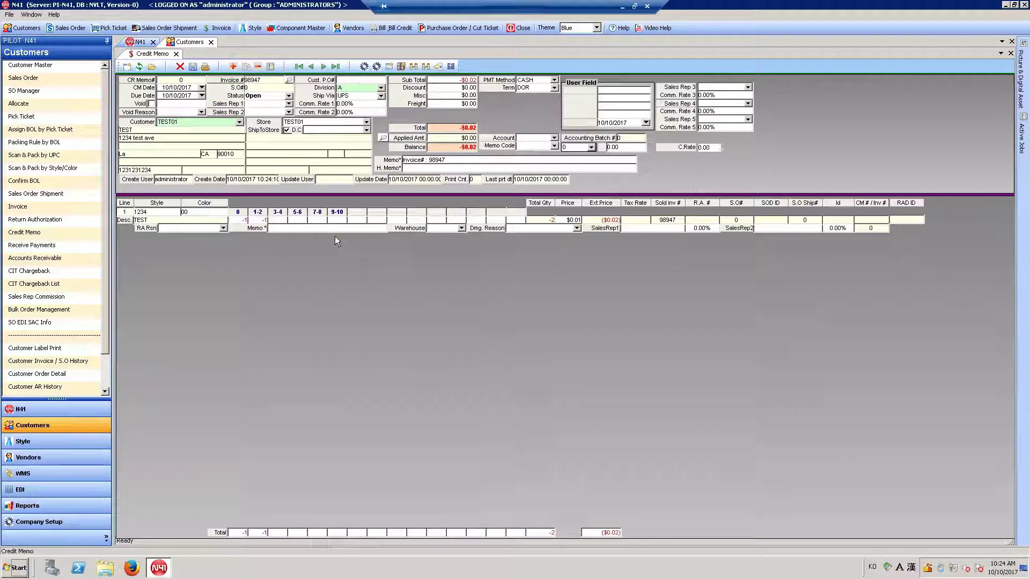
left_click(242, 220)
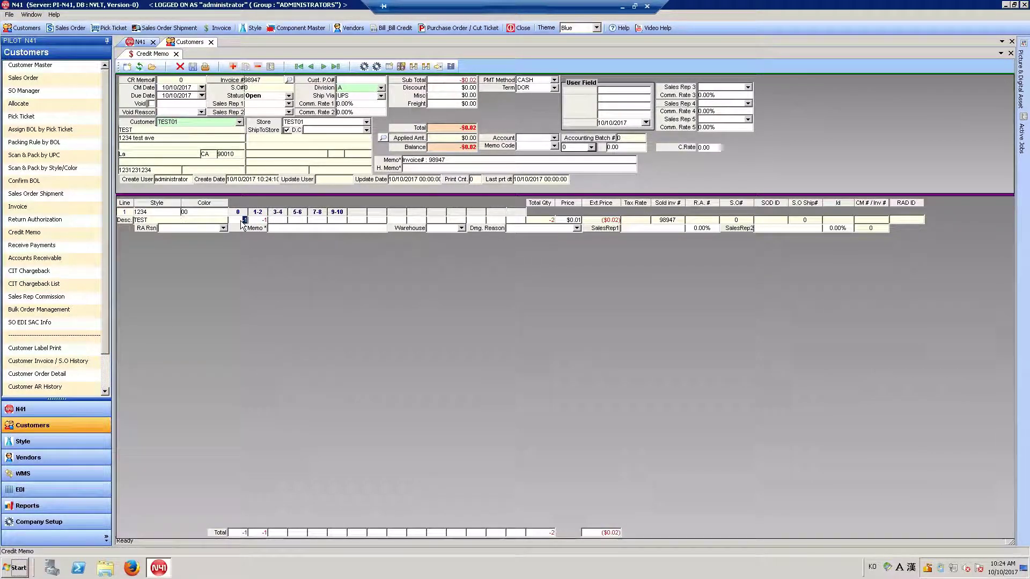
type("-3")
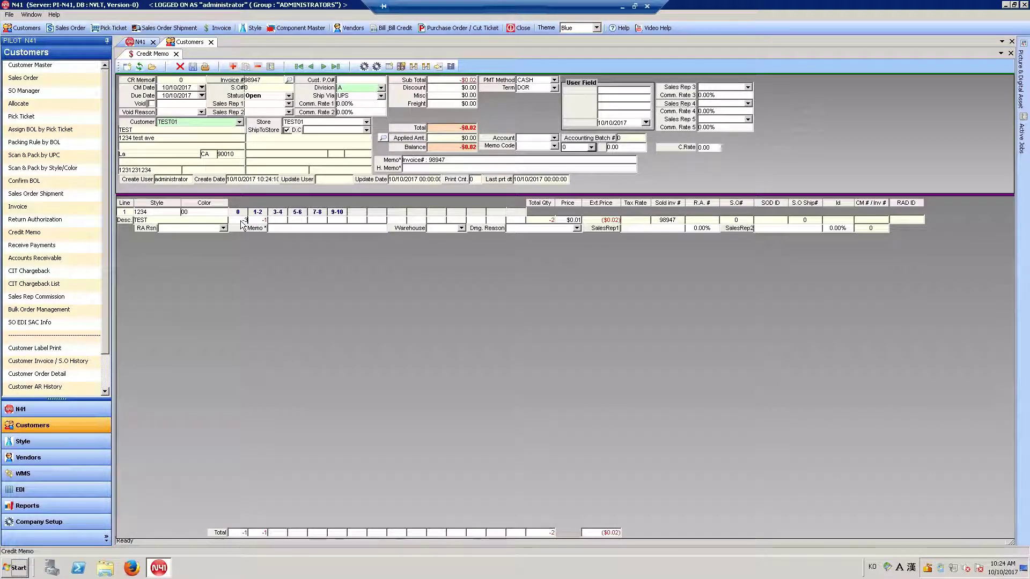
Set the line's return reason to DAMAGED and its warehouse to STORE, and save the credit memo
left_click(221, 227)
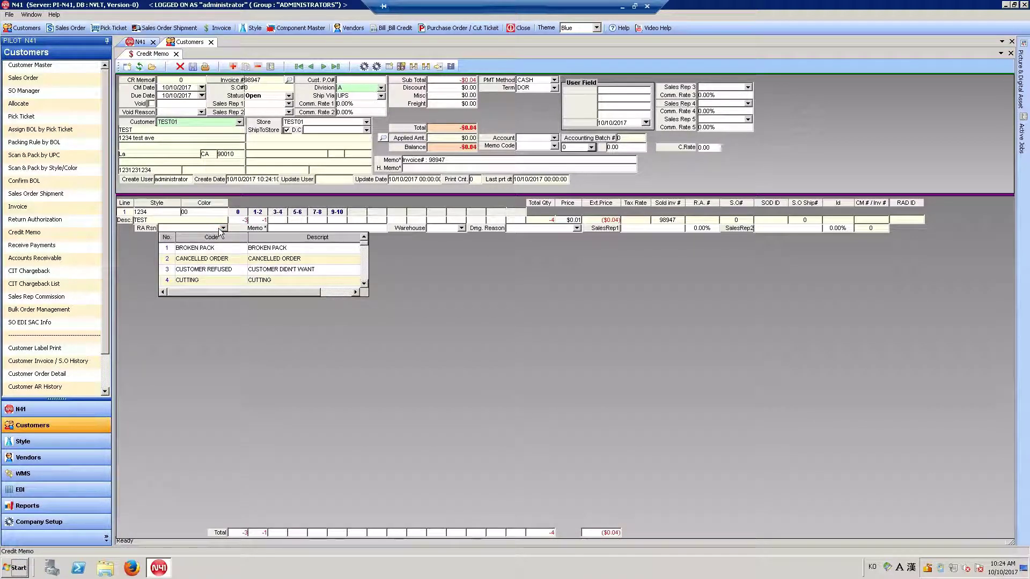
type("d")
left_click(217, 283)
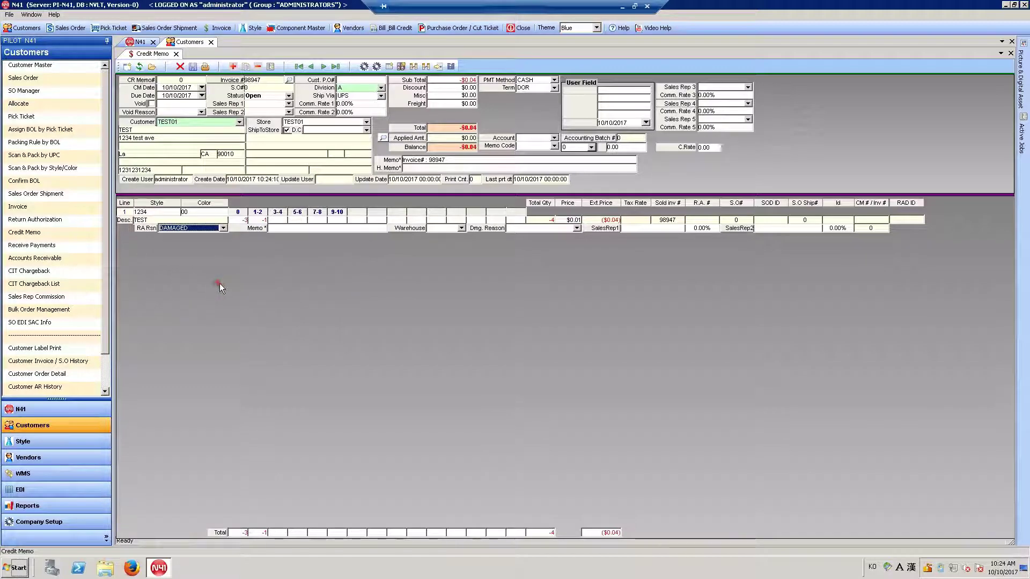
left_click(461, 228)
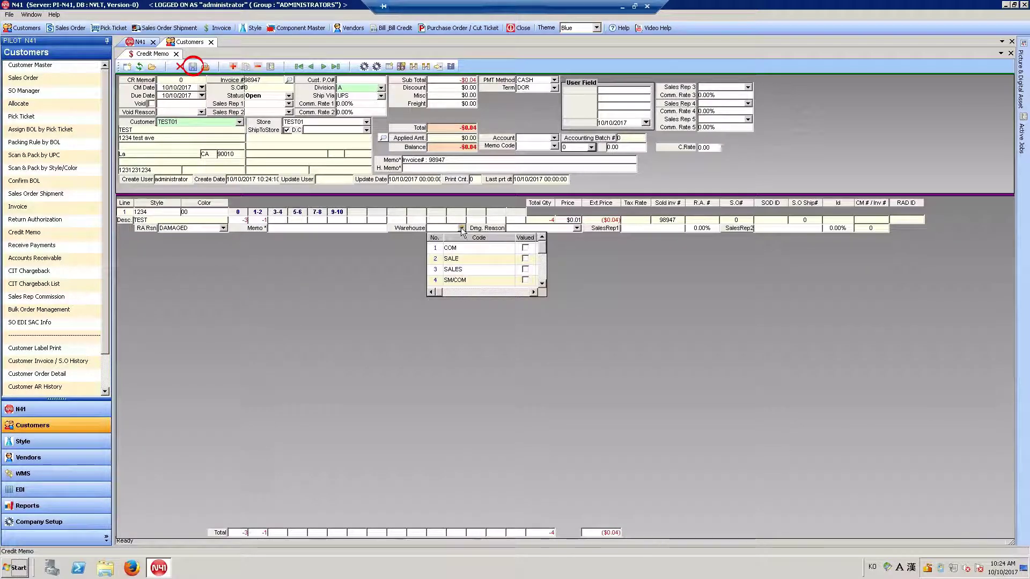
left_click(468, 260)
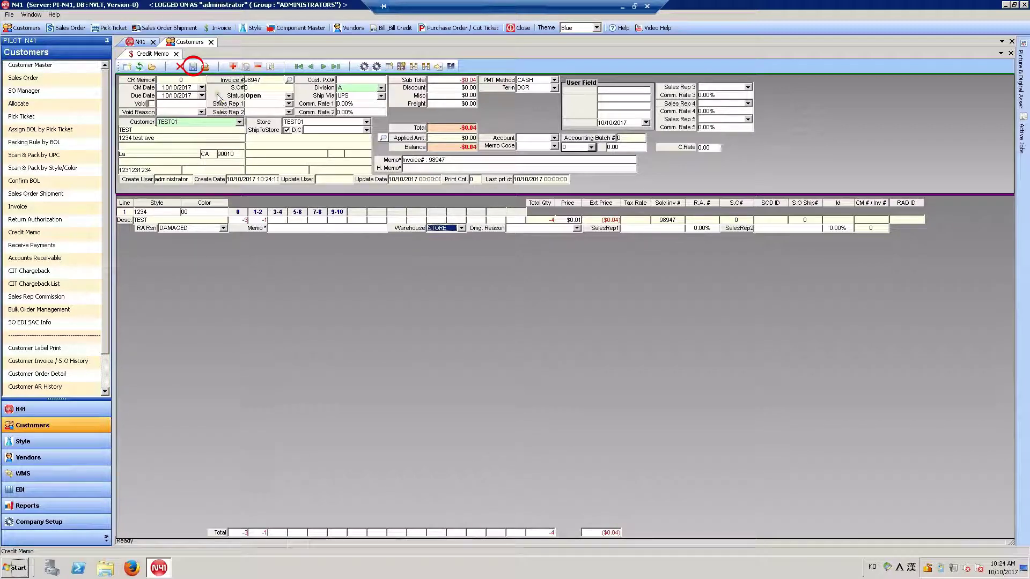
left_click(193, 67)
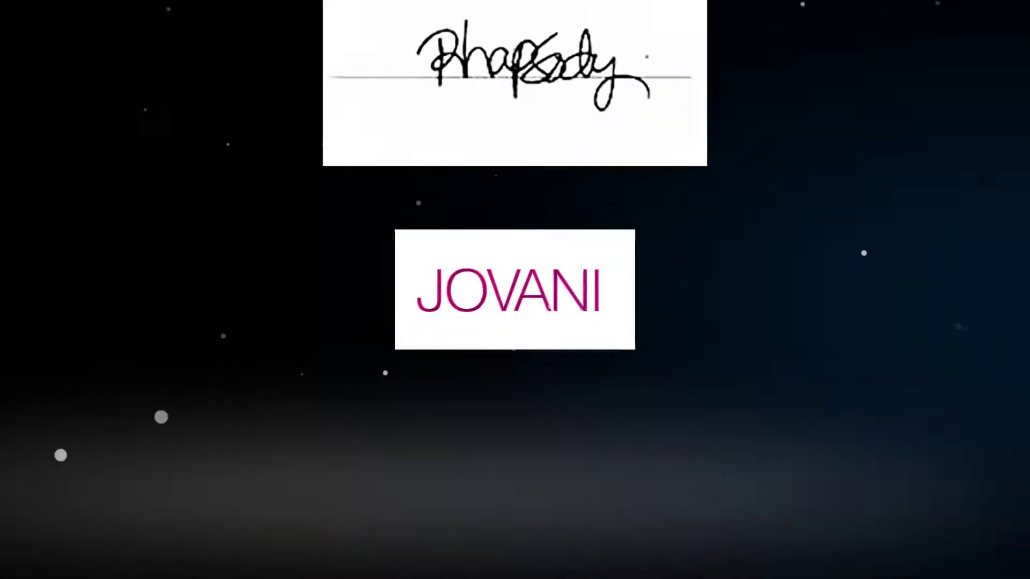